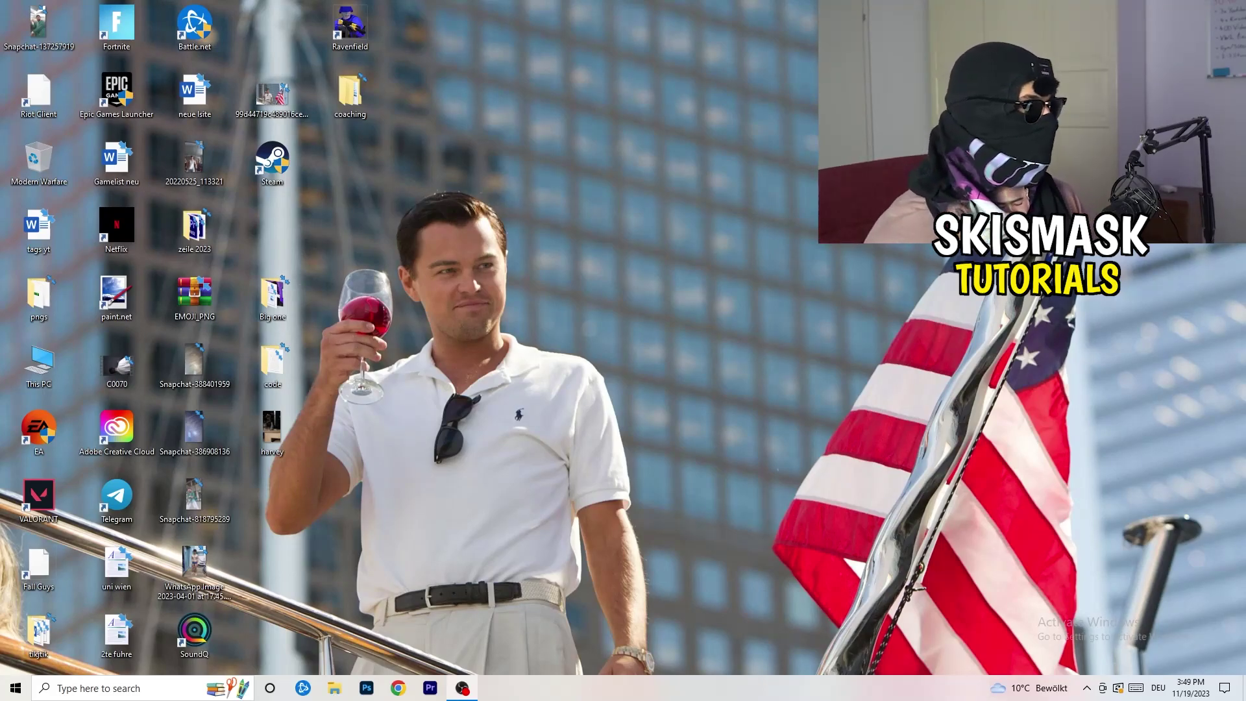
Drag the Steam shortcut out of the icon columns into the centre of the desktop
left_click_drag(273, 162, 659, 227)
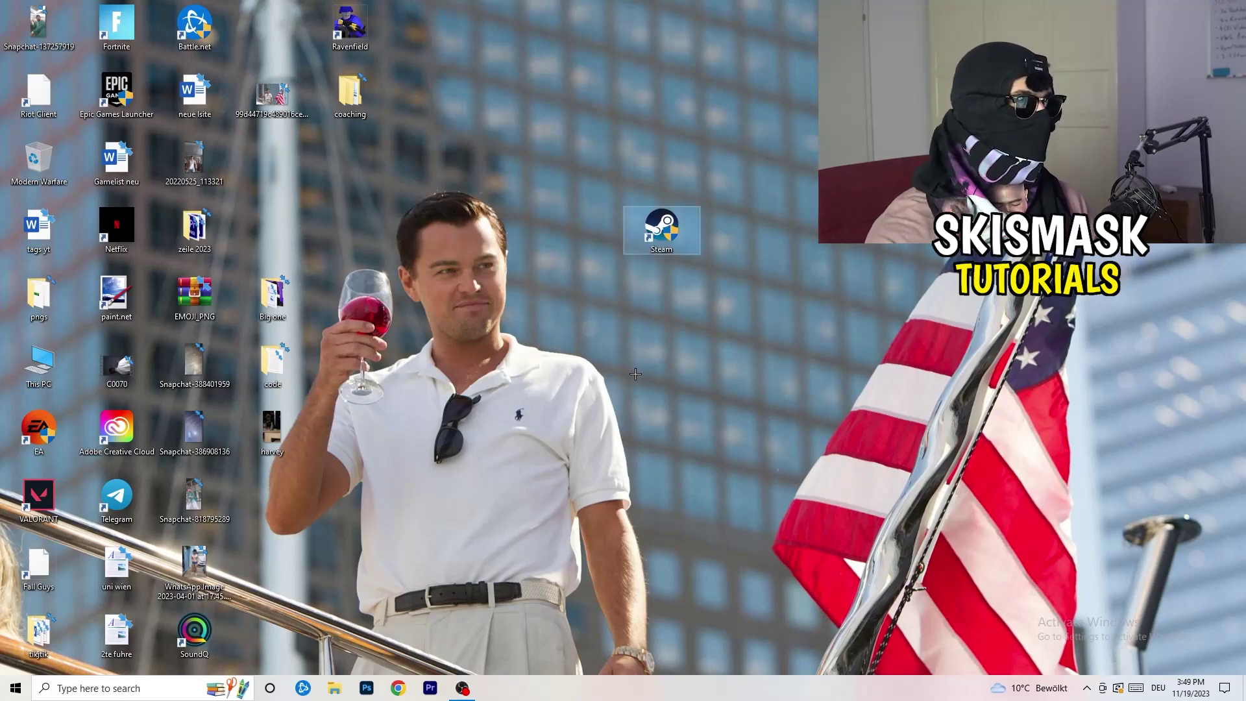
In Steam's shortcut Properties, set Windows 8 compatibility mode with administrator rights and apply
right_click(668, 234)
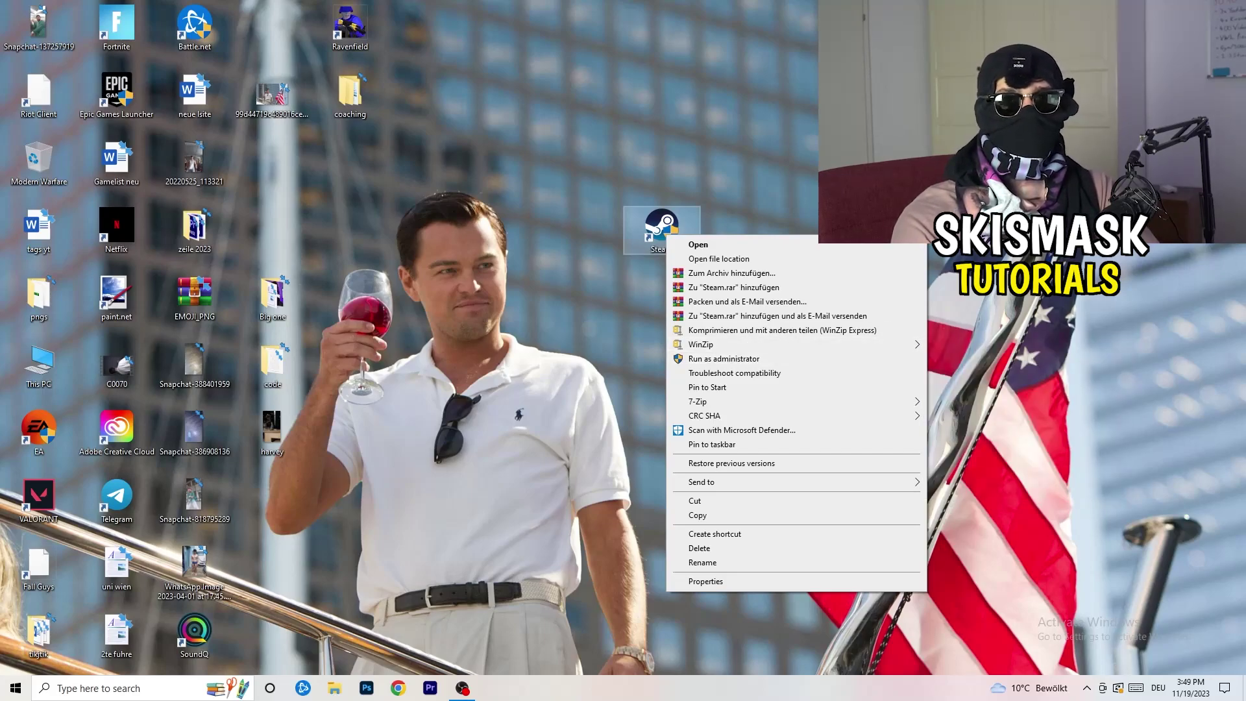
left_click(704, 581)
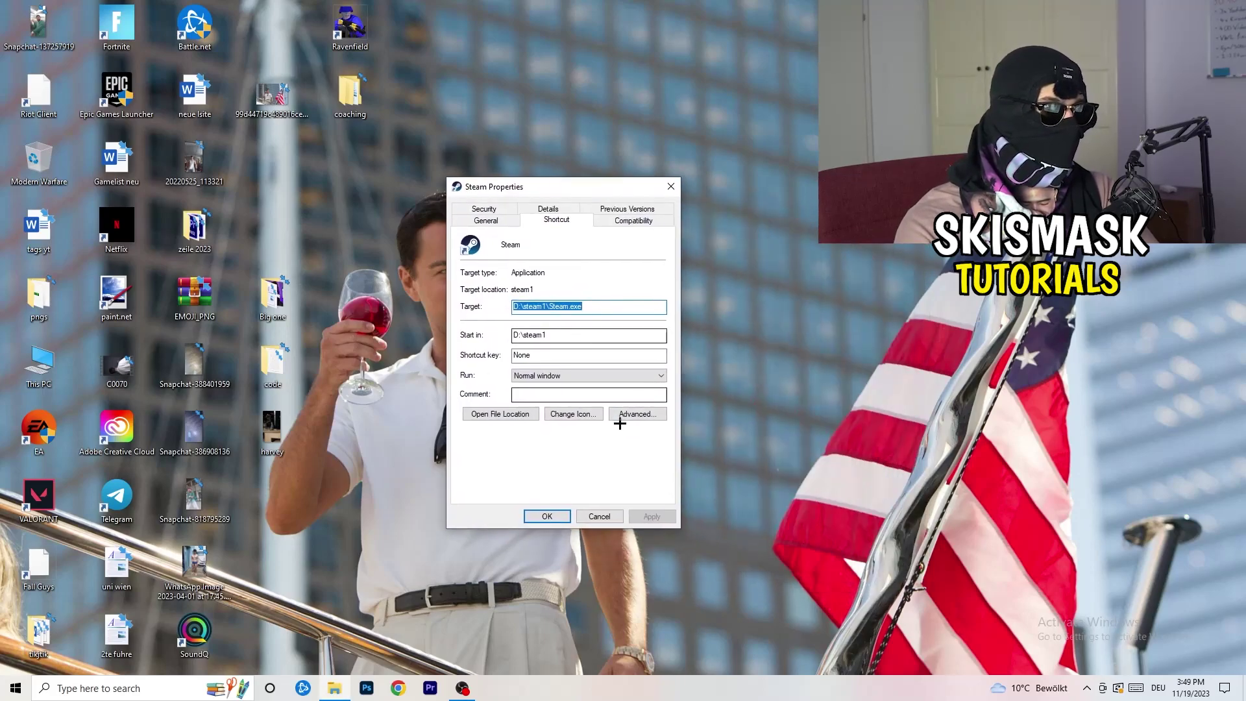
left_click(634, 221)
left_click_drag(569, 191, 716, 136)
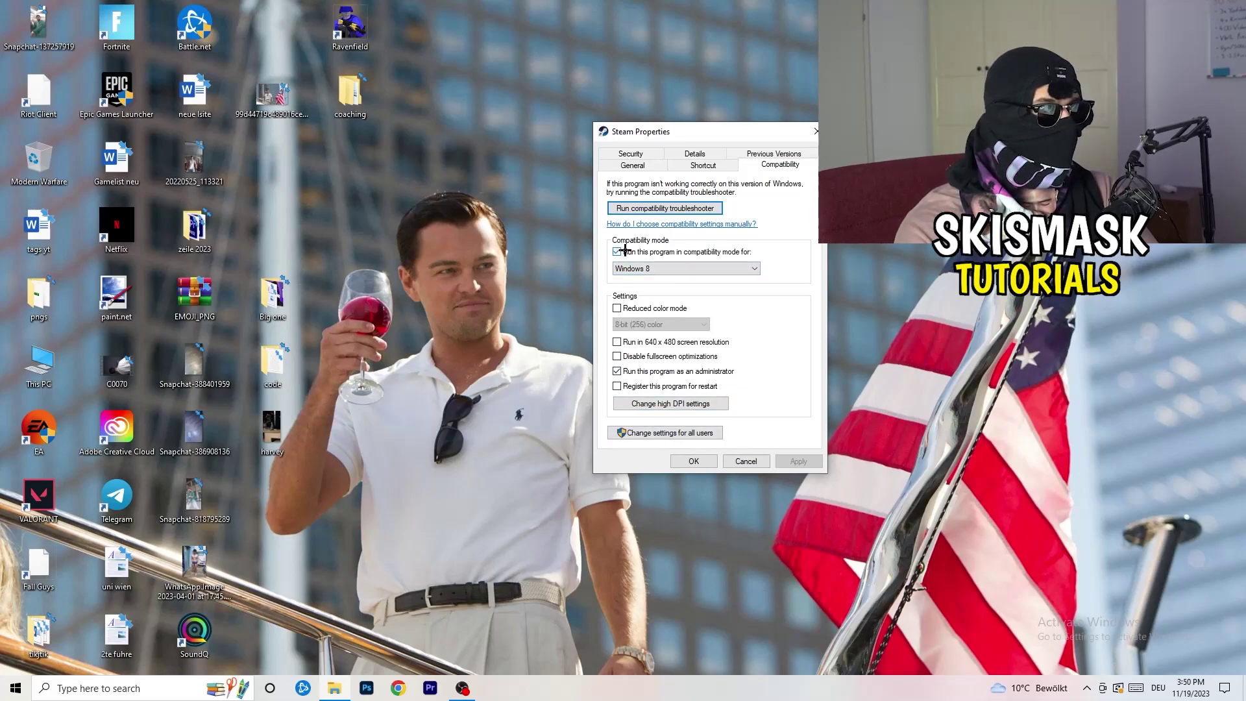
left_click(754, 268)
left_click(785, 273)
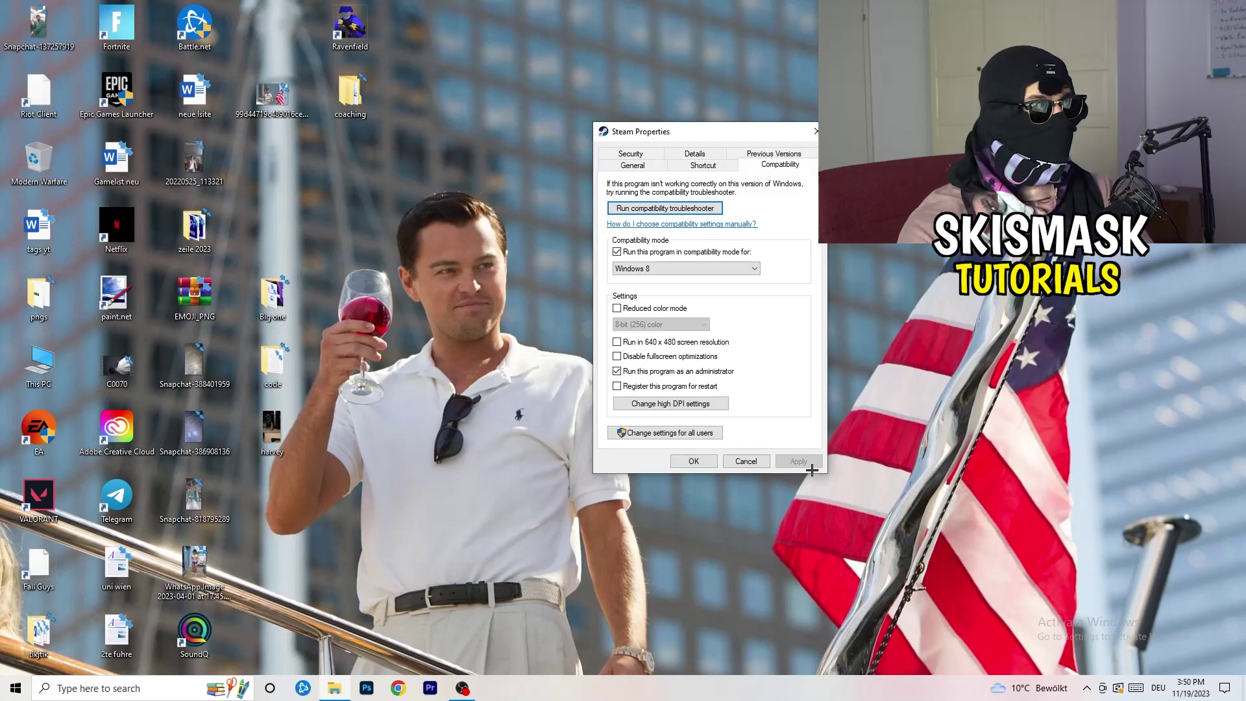
left_click(705, 461)
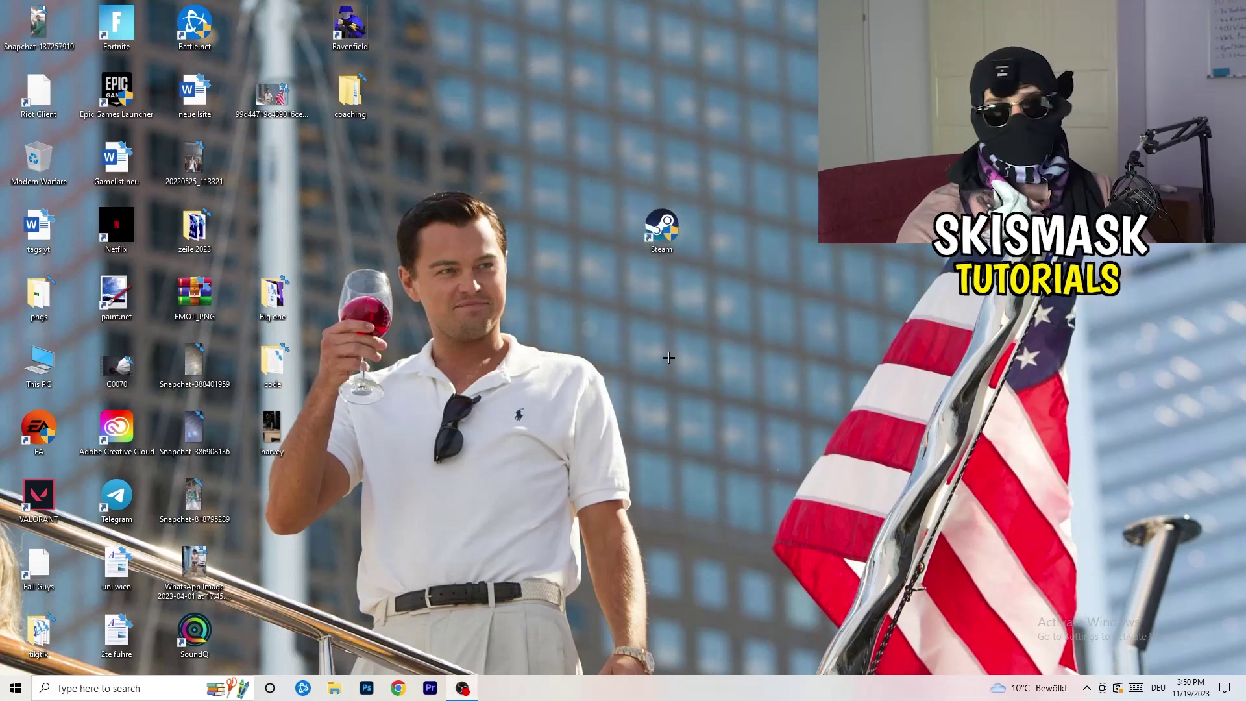
Shift the Steam shortcut further left, then recheck its Compatibility tab and close it unchanged
left_click_drag(667, 231, 589, 231)
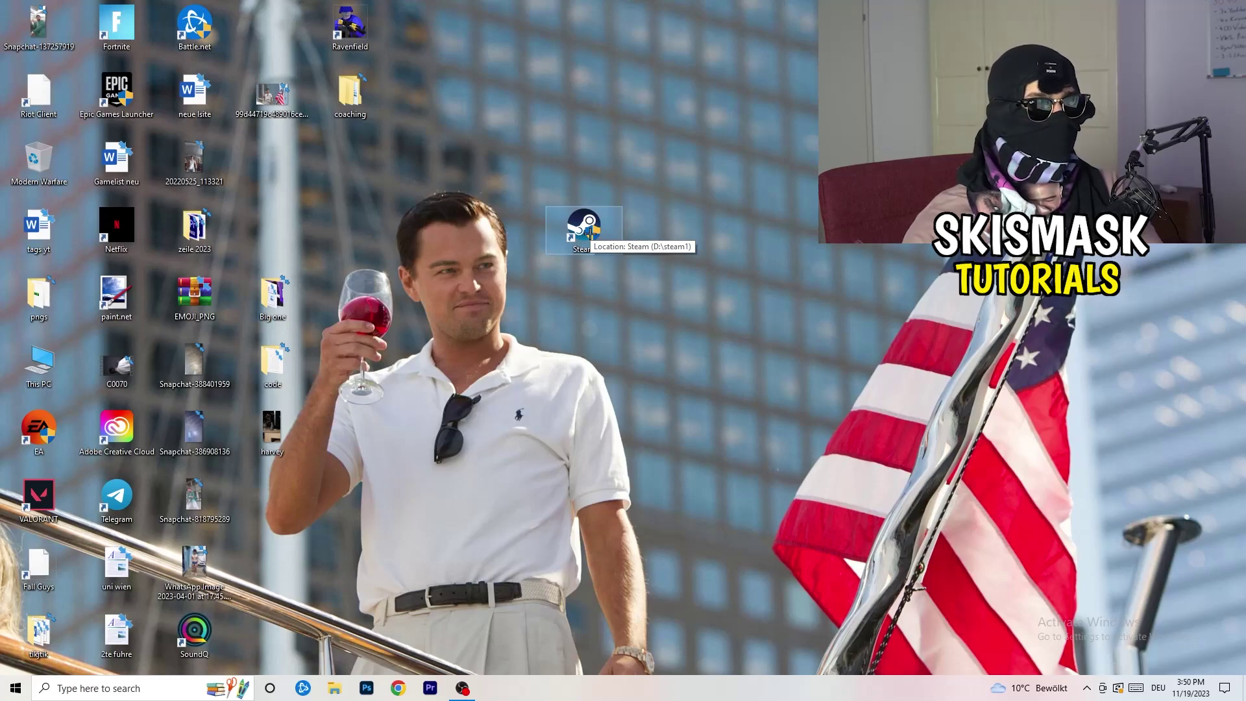
left_click_drag(589, 232, 429, 230)
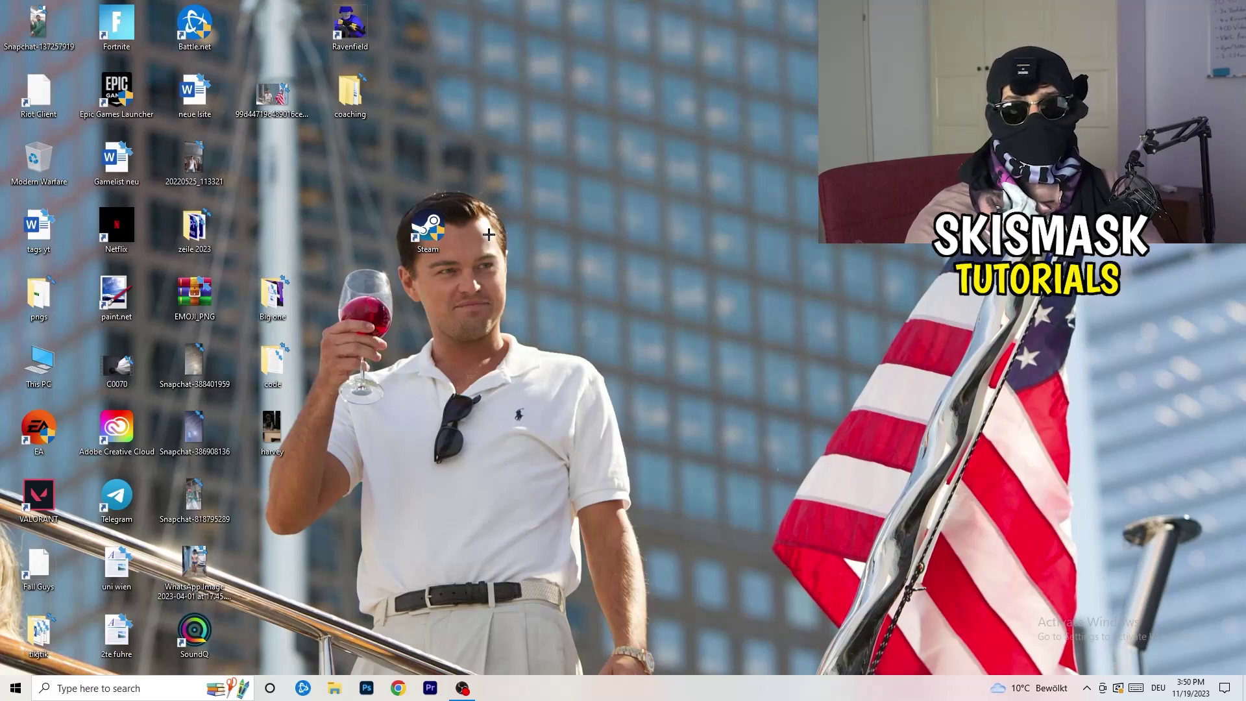
right_click(428, 242)
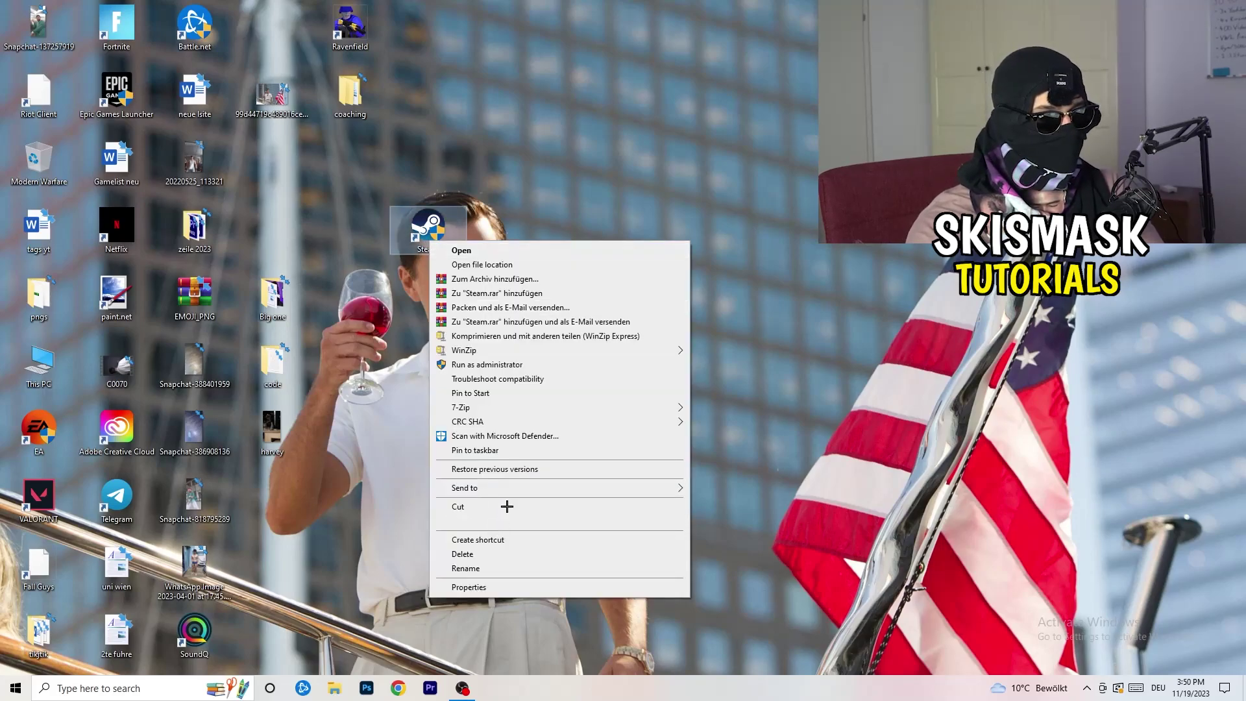
left_click(477, 588)
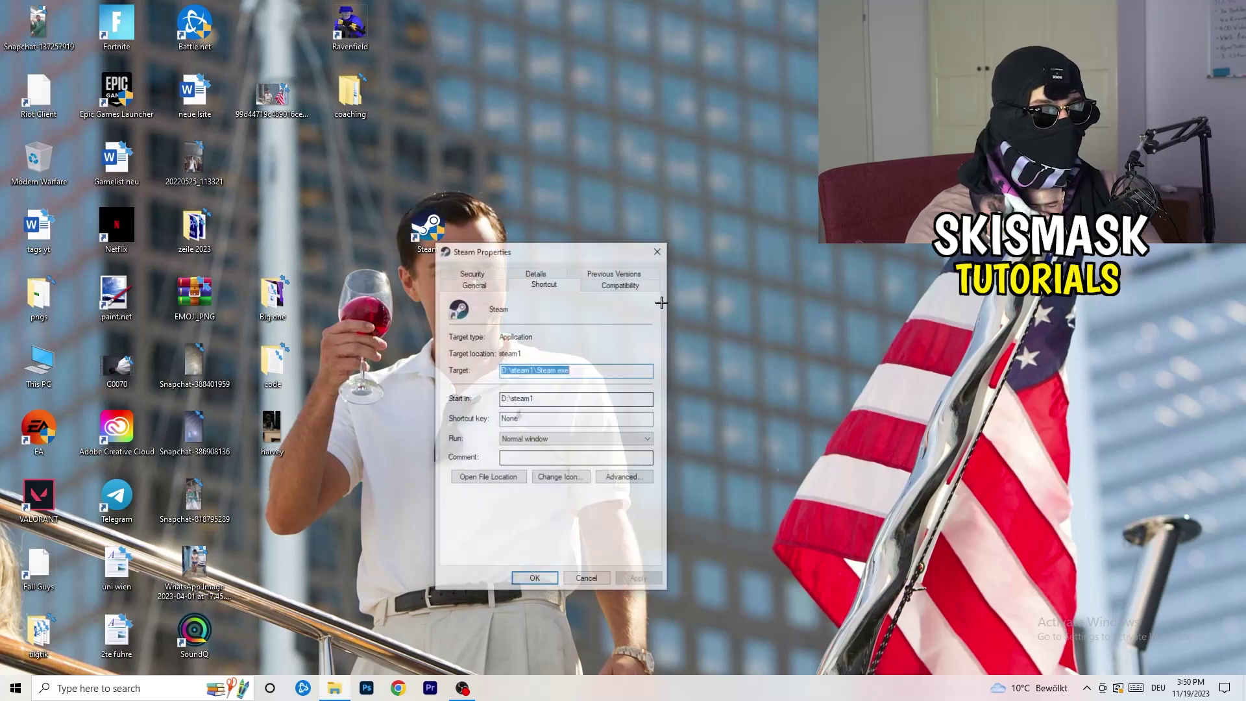
left_click(600, 284)
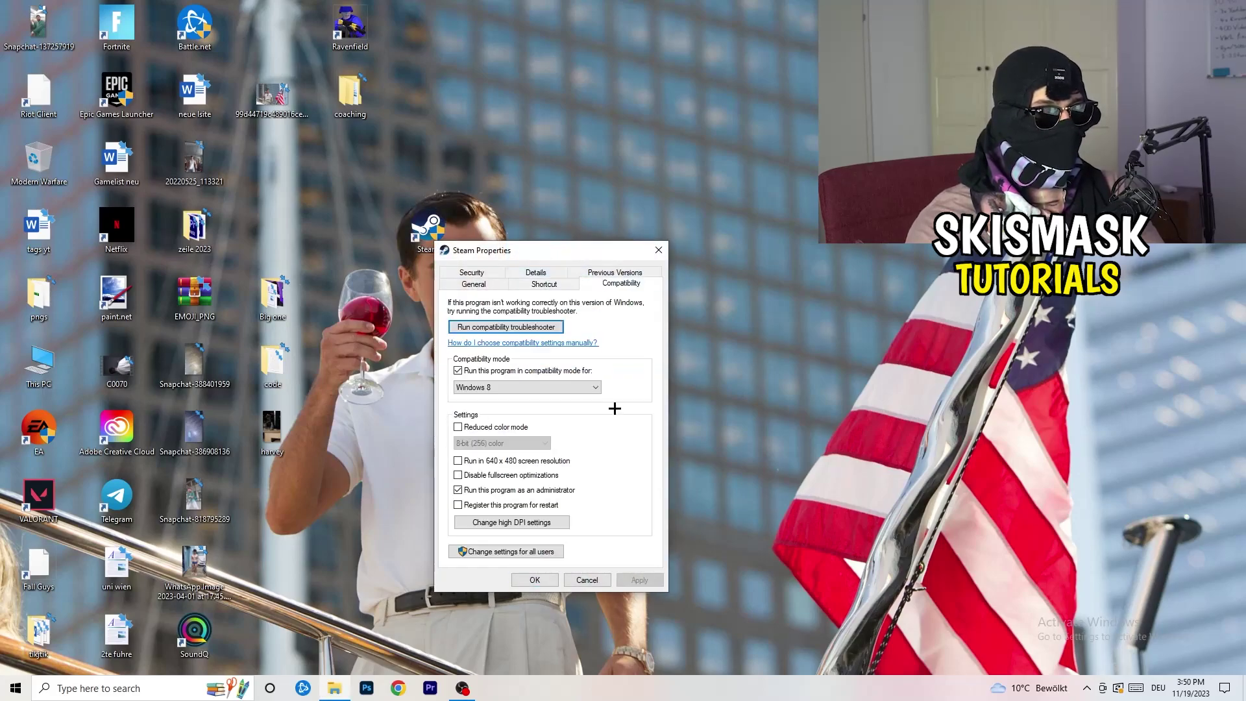
left_click(659, 250)
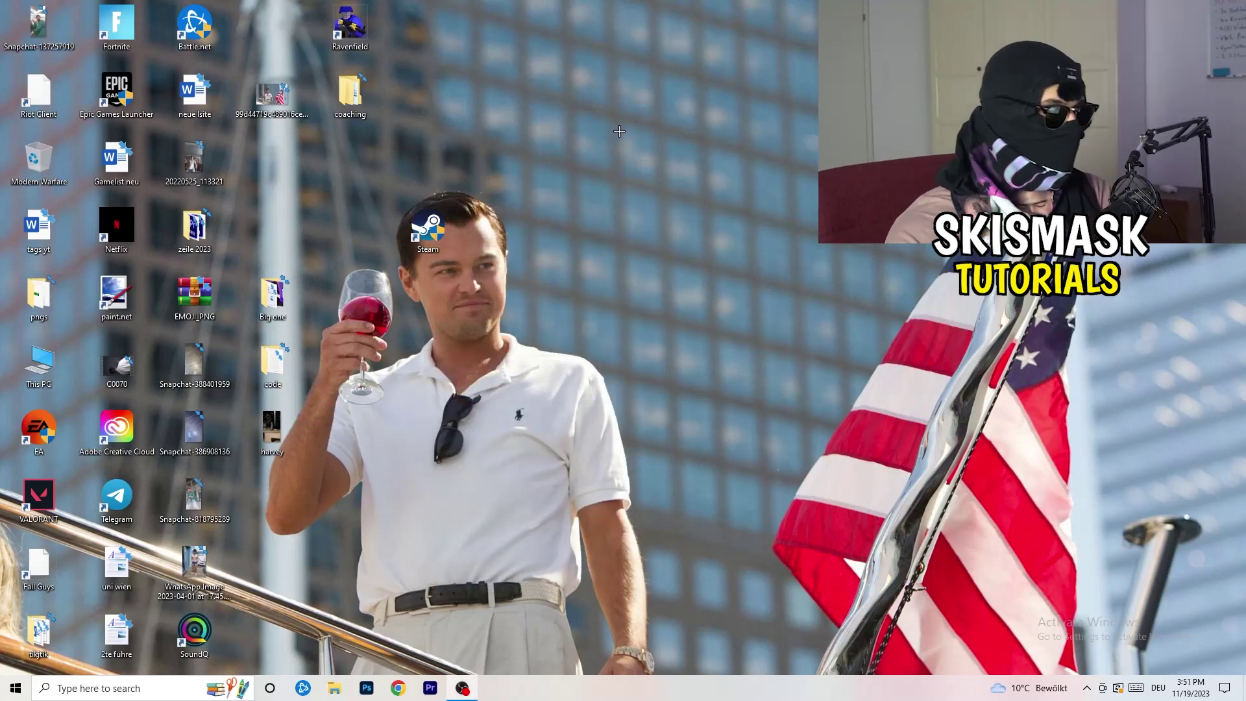
mouse_move(627, 696)
left_mouse_down()
mouse_move(726, 633)
mouse_move(1063, 360)
mouse_move(702, 608)
mouse_move(633, 692)
left_mouse_up()
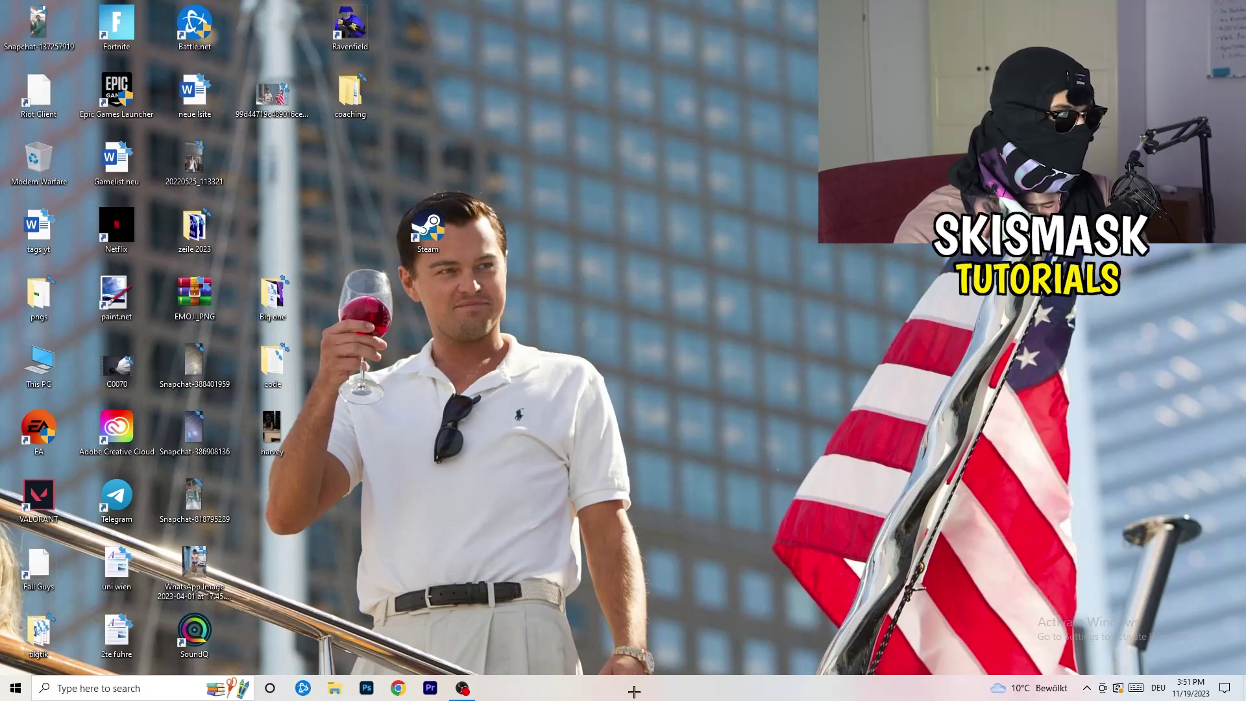
Open Task Manager from the taskbar, maximized, with the detailed process view
right_click(633, 691)
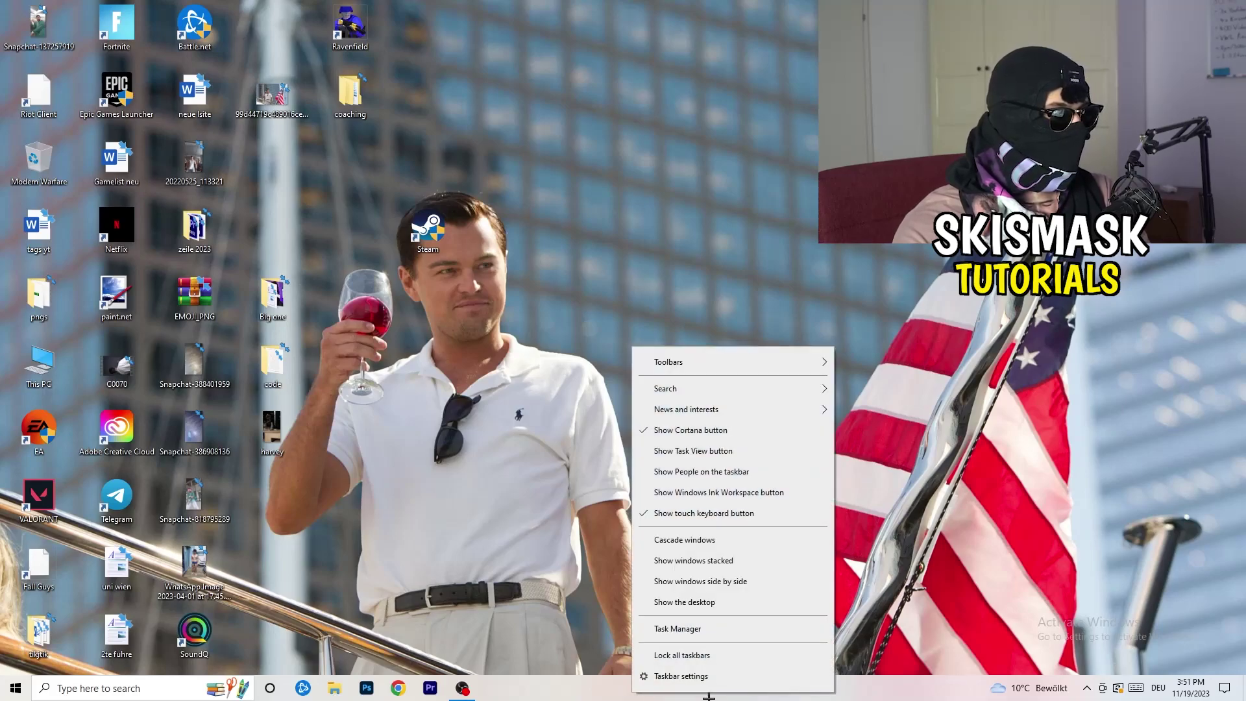
left_click(694, 629)
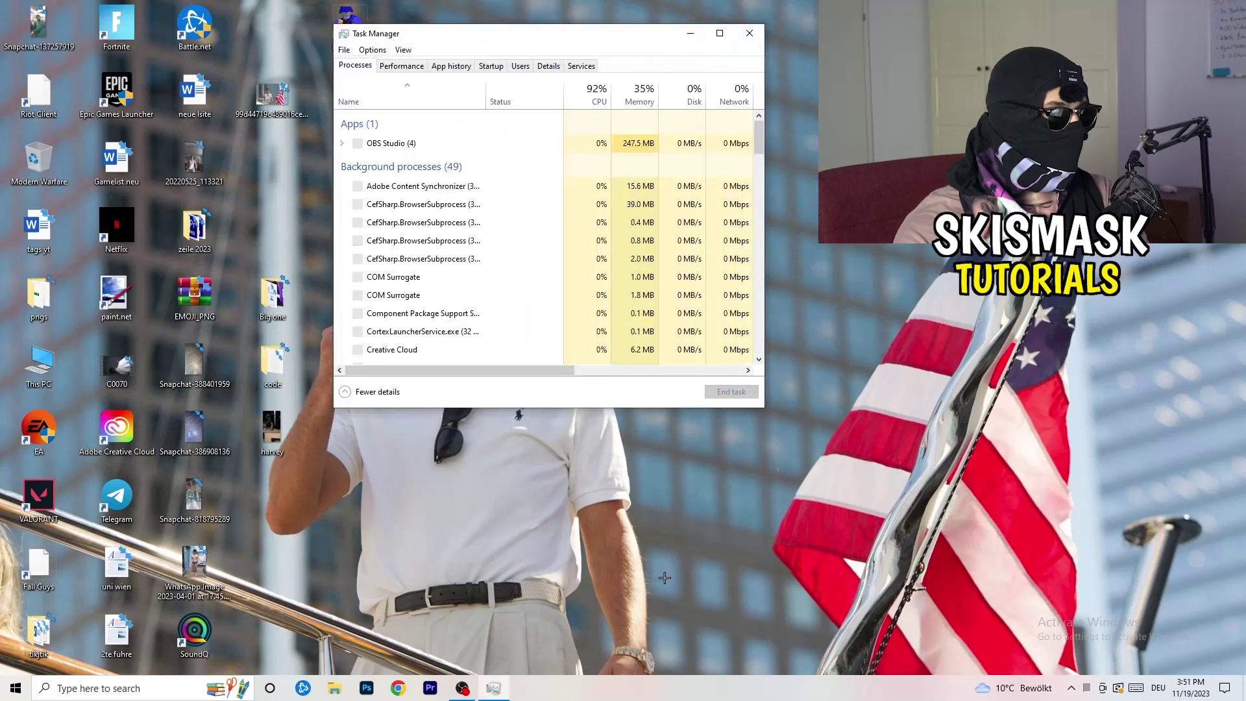
left_click(724, 31)
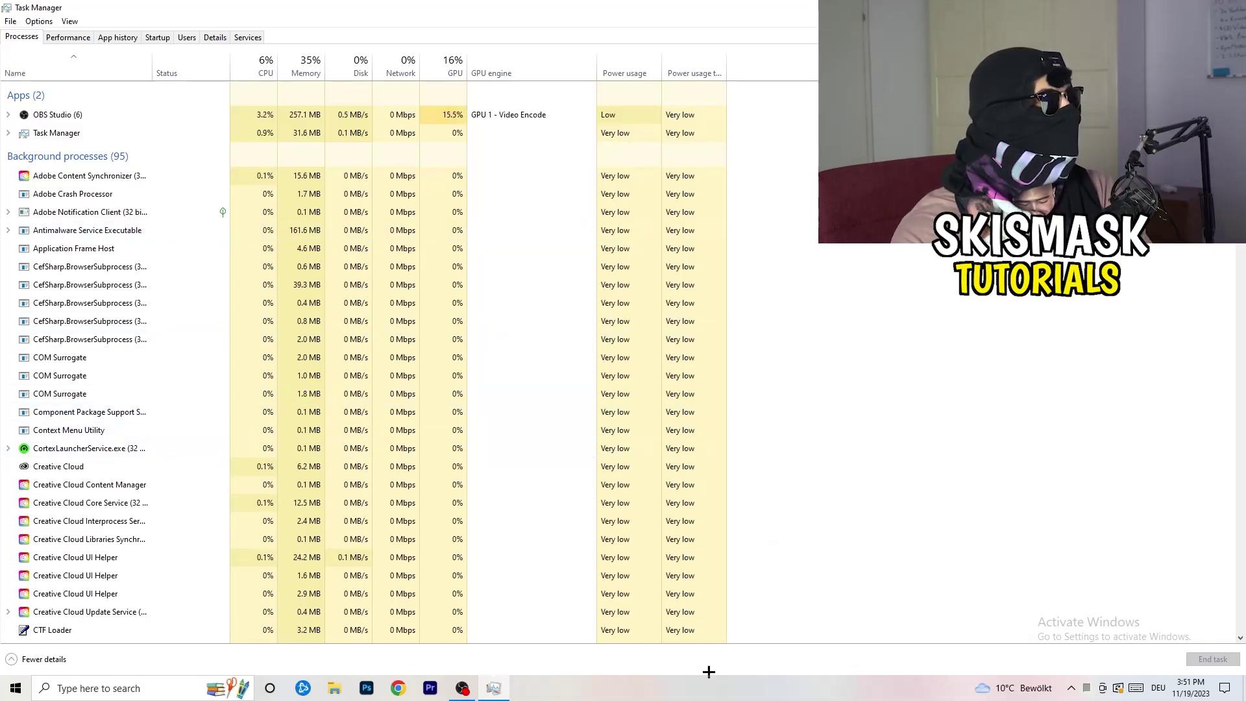
left_click(215, 37)
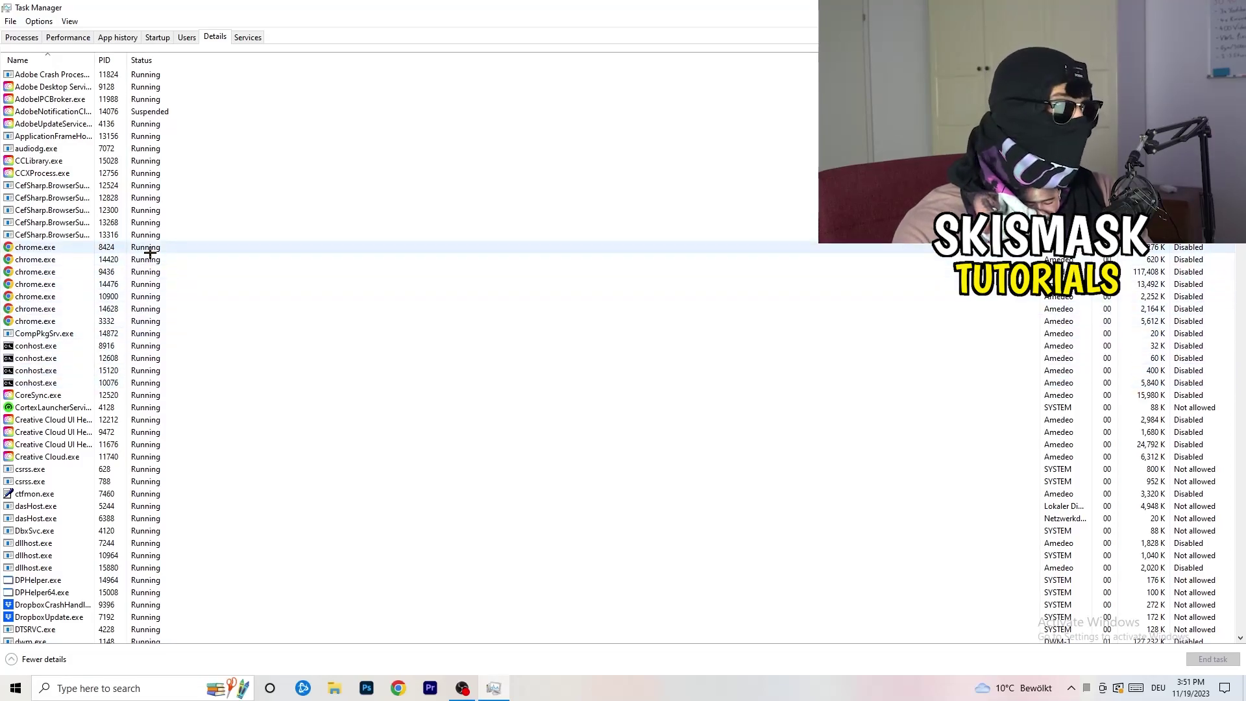
Look at Set priority for Creative Cloud UI Helper, then show the Startup apps list
scroll(150, 252, "down", 3)
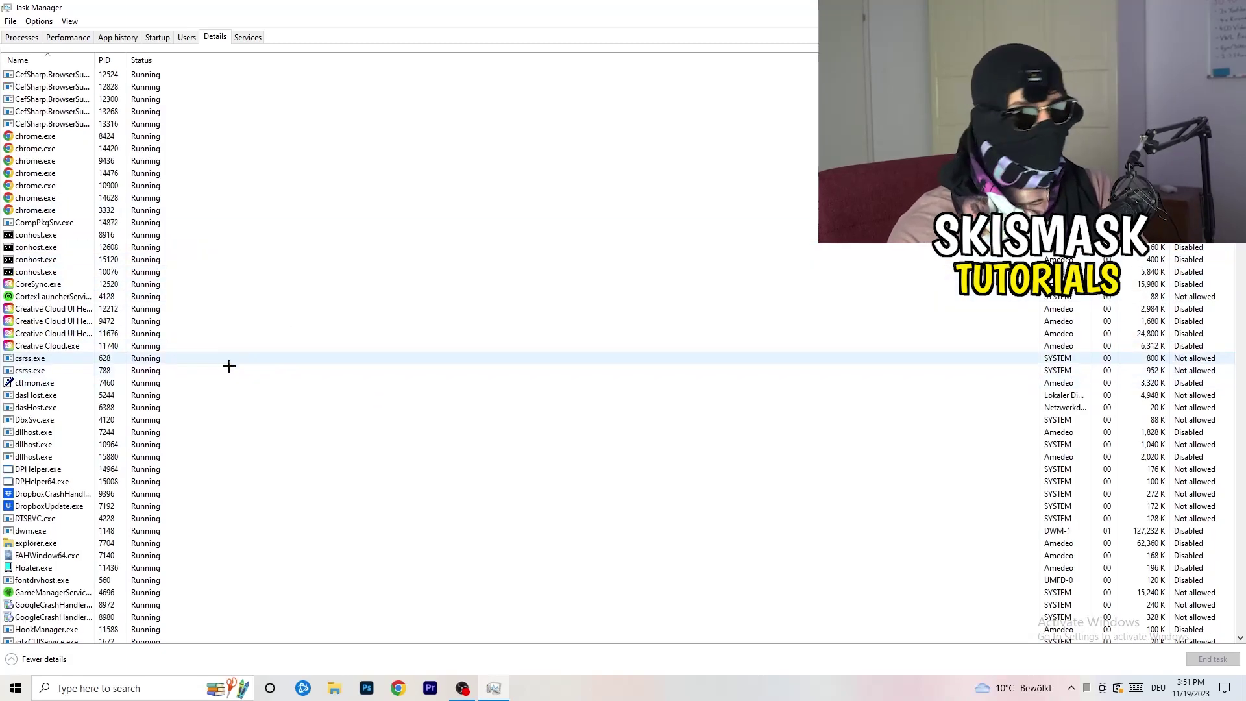
right_click(51, 333)
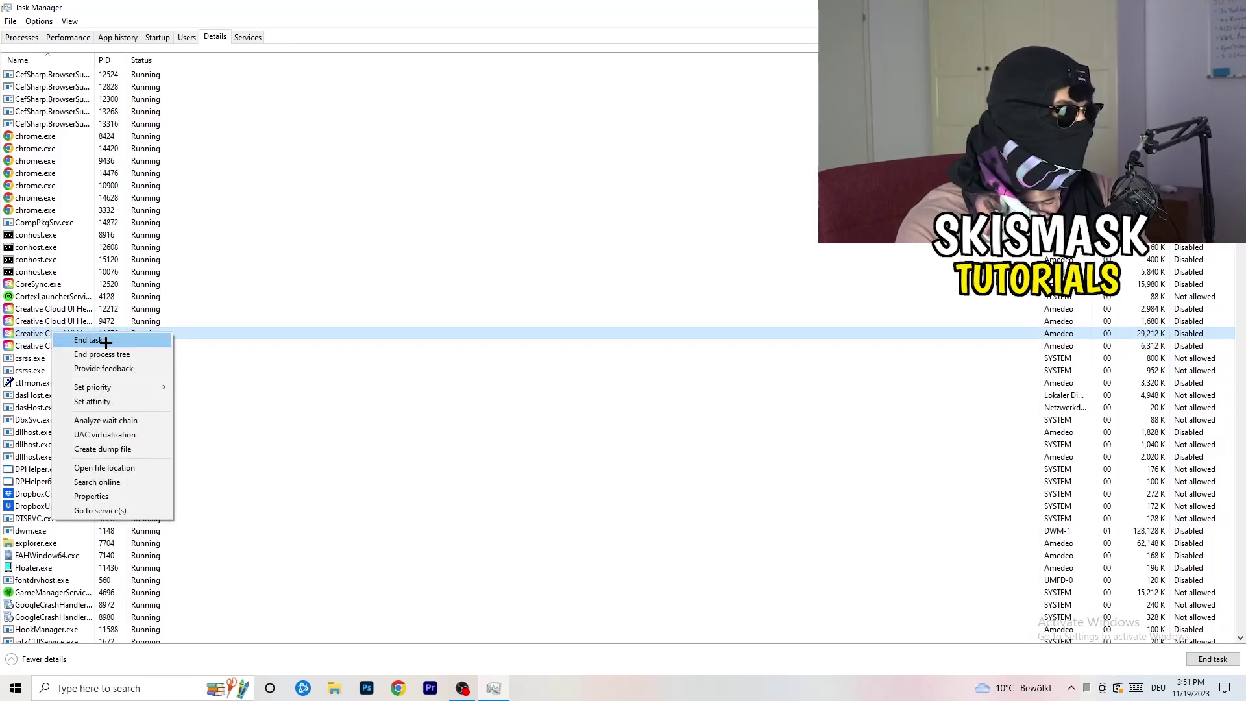
mouse_move(113, 390)
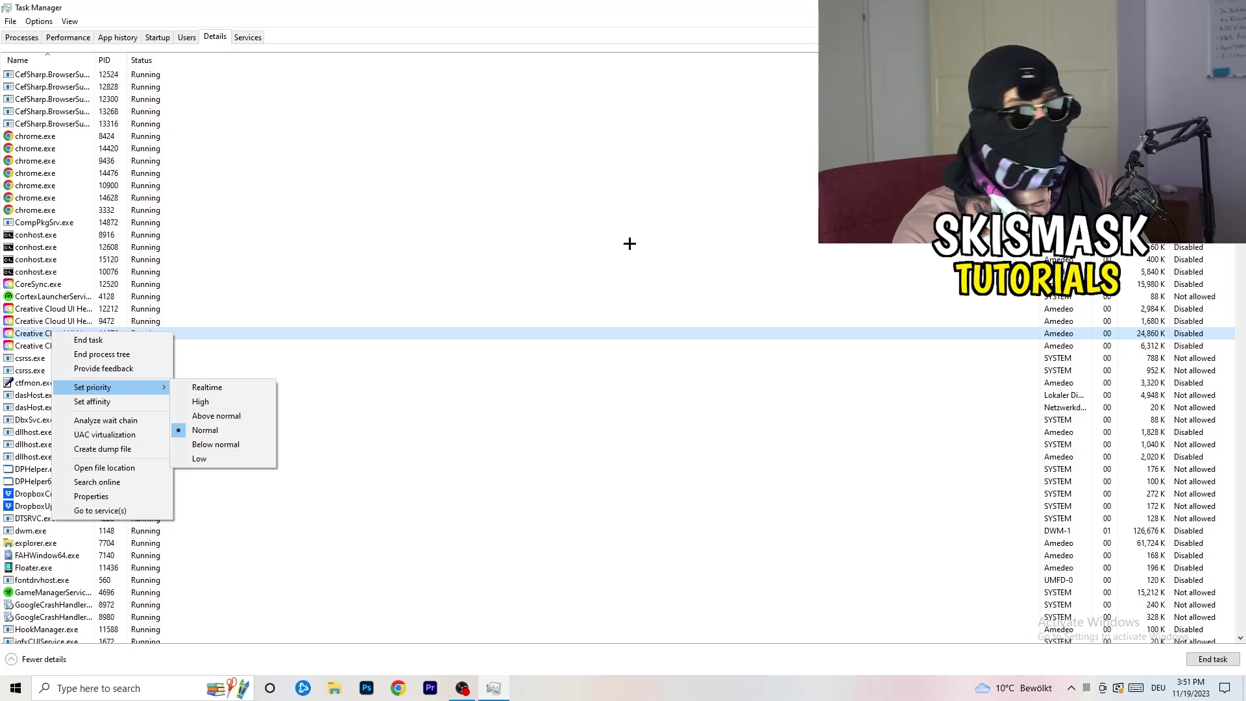
left_click(157, 37)
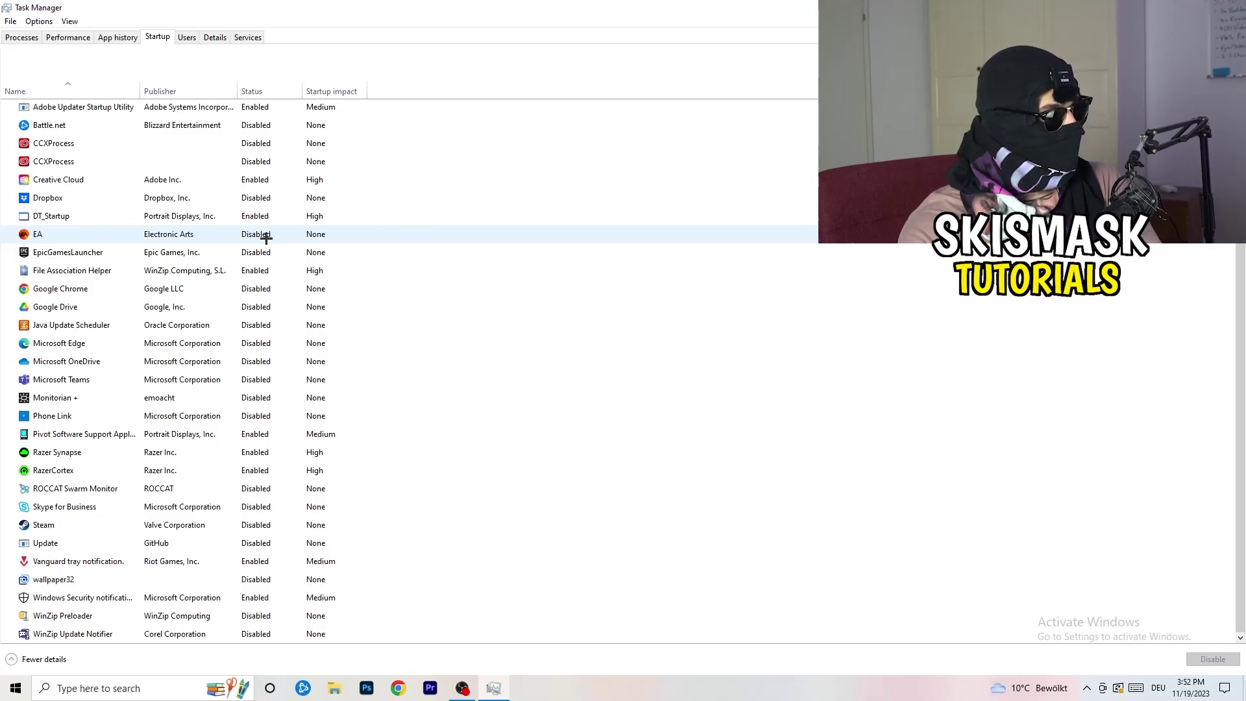
Leave the File Association Helper startup entry enabled and return to the Processes list
right_click(260, 271)
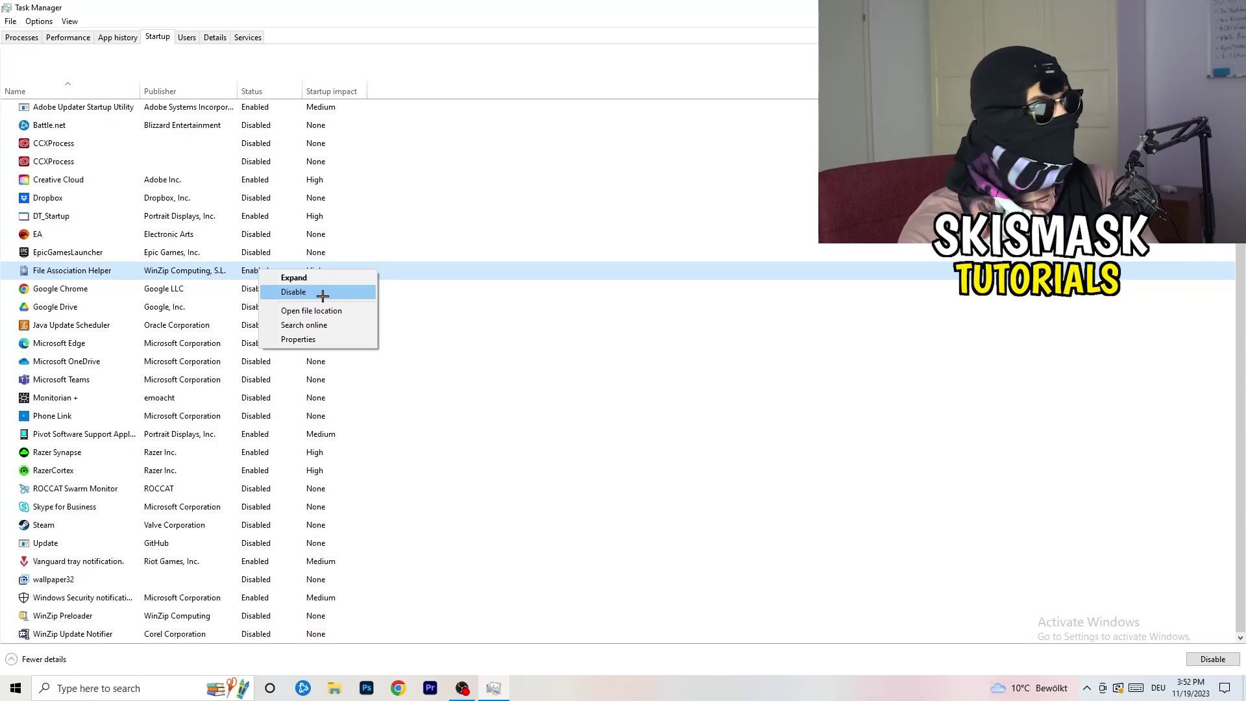
left_click(508, 94)
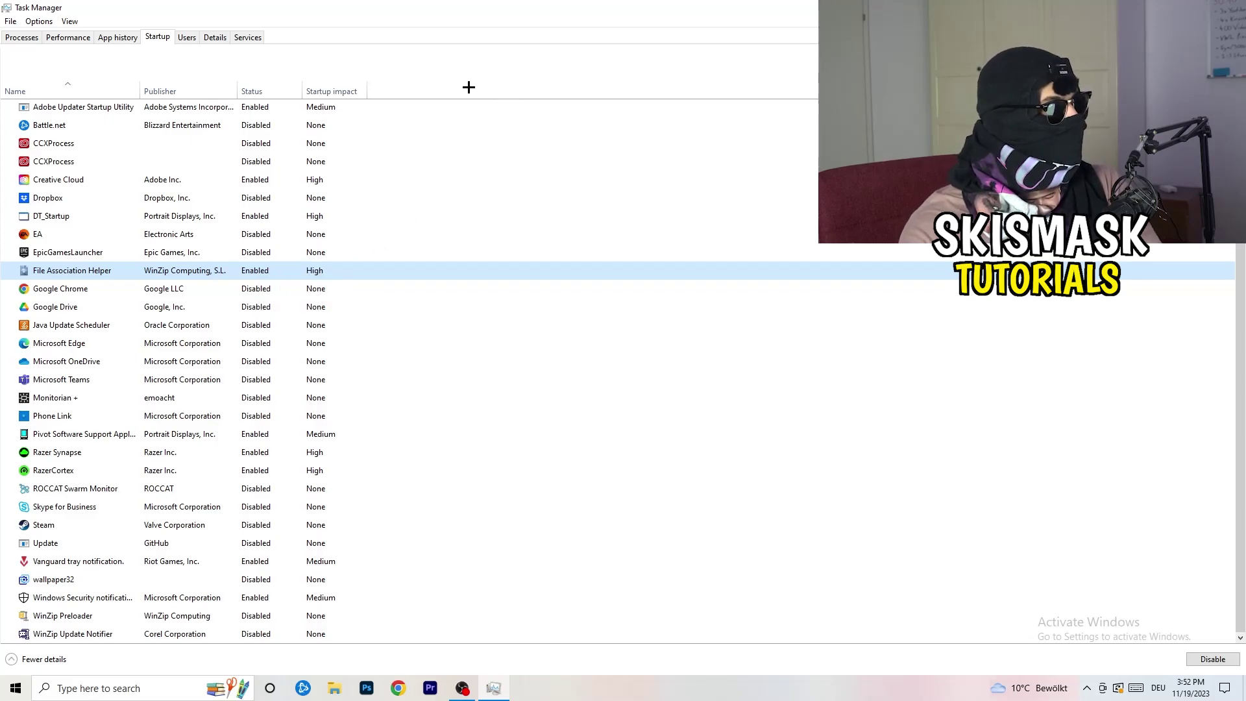
left_click(34, 37)
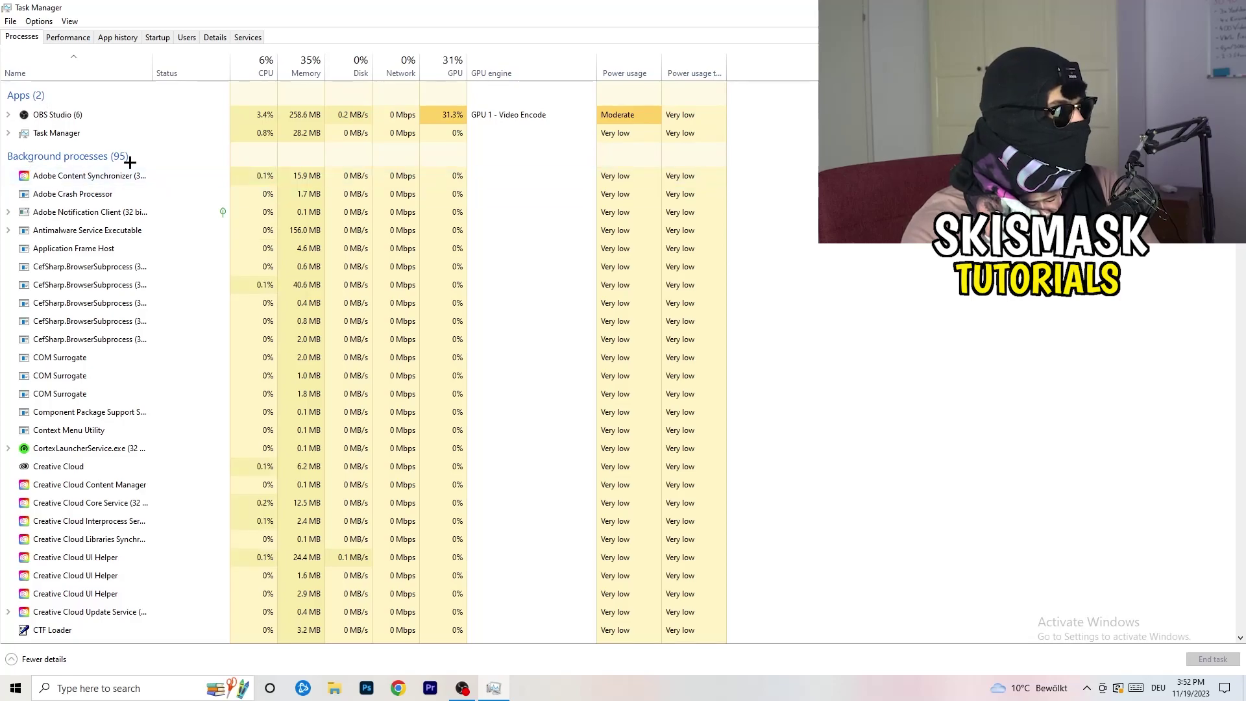
Check GPU usage, inspect Microsoft Windows Search Indexer, then sort processes by CPU
left_click(263, 61)
left_click(439, 58)
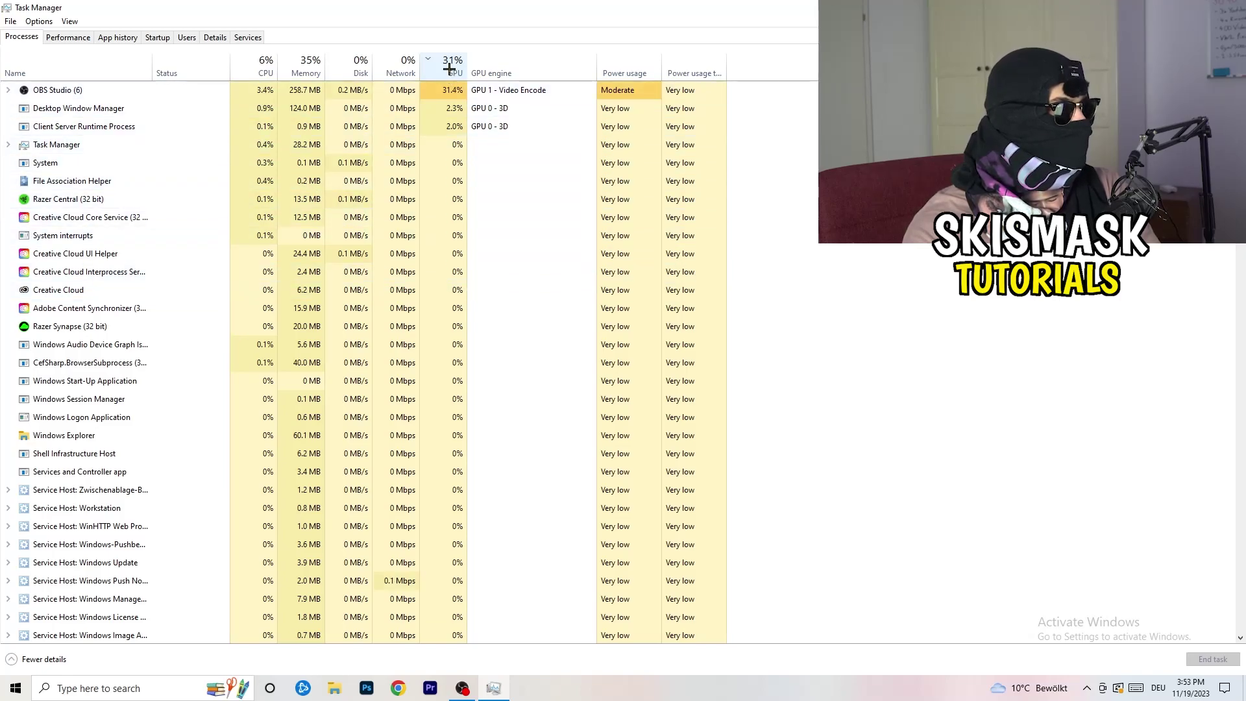
left_click(449, 66)
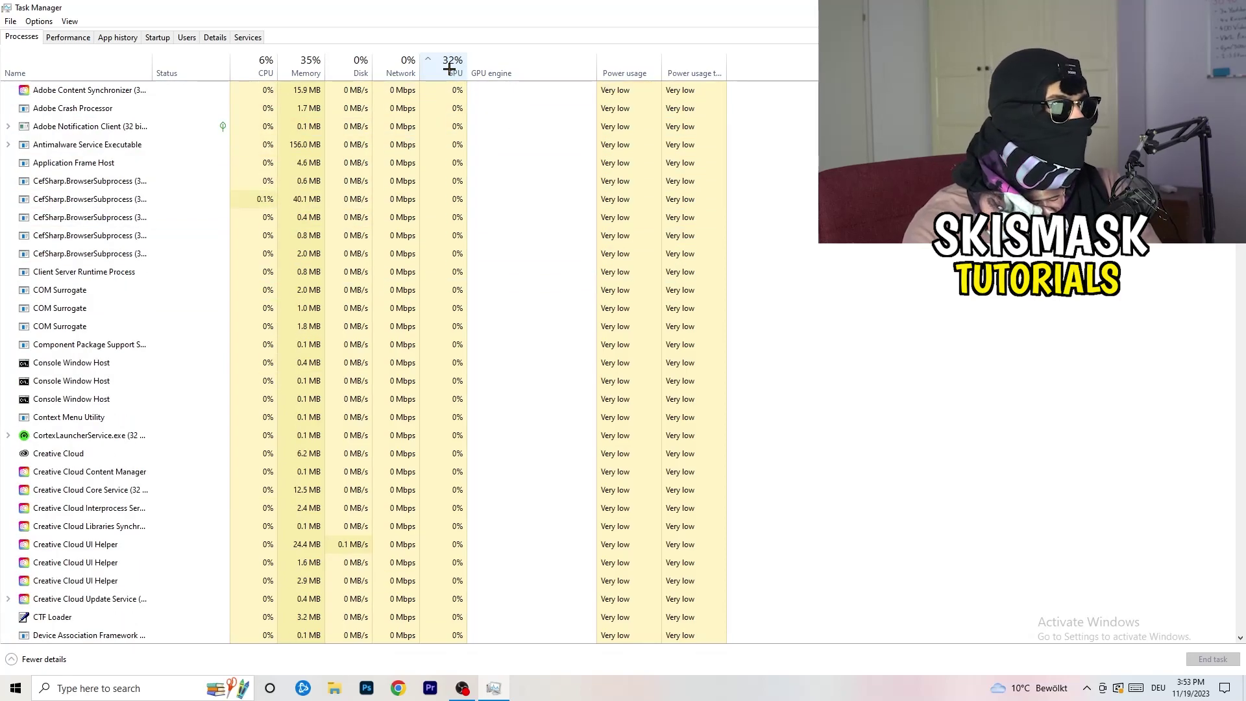
scroll(459, 203, "down", 11)
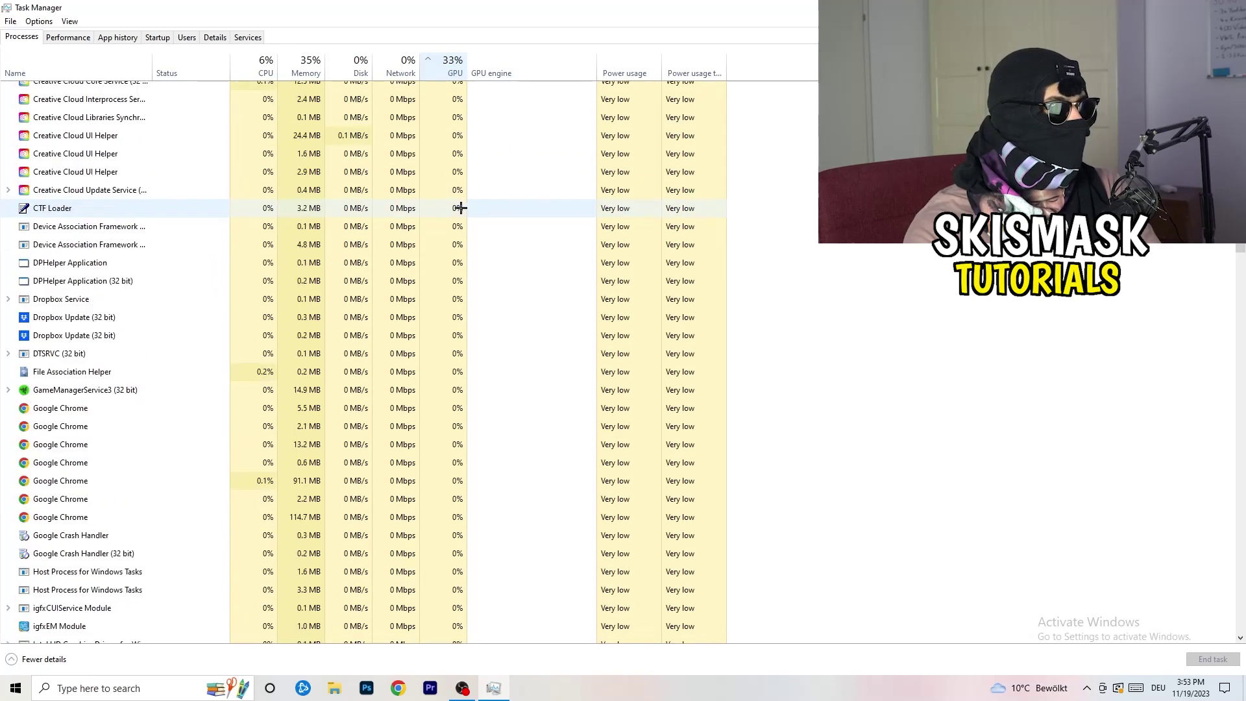
scroll(461, 206, "up", 10)
scroll(461, 205, "up", 2)
scroll(461, 201, "down", 20)
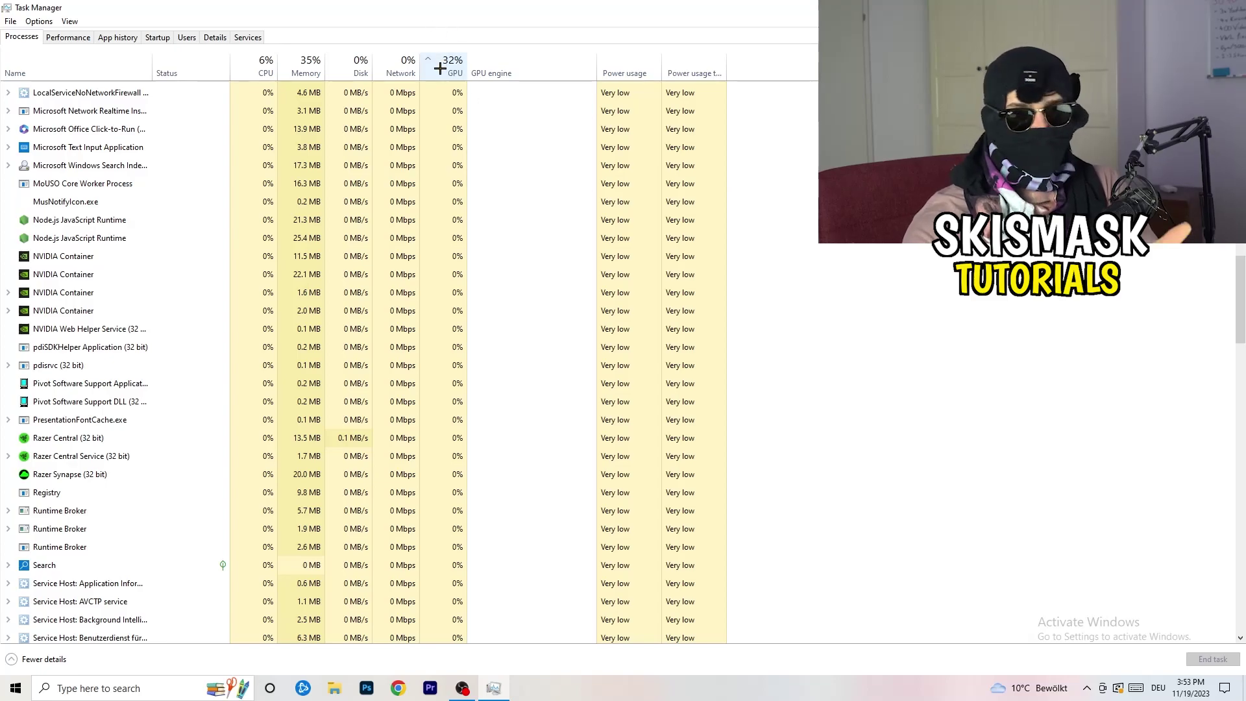
right_click(423, 162)
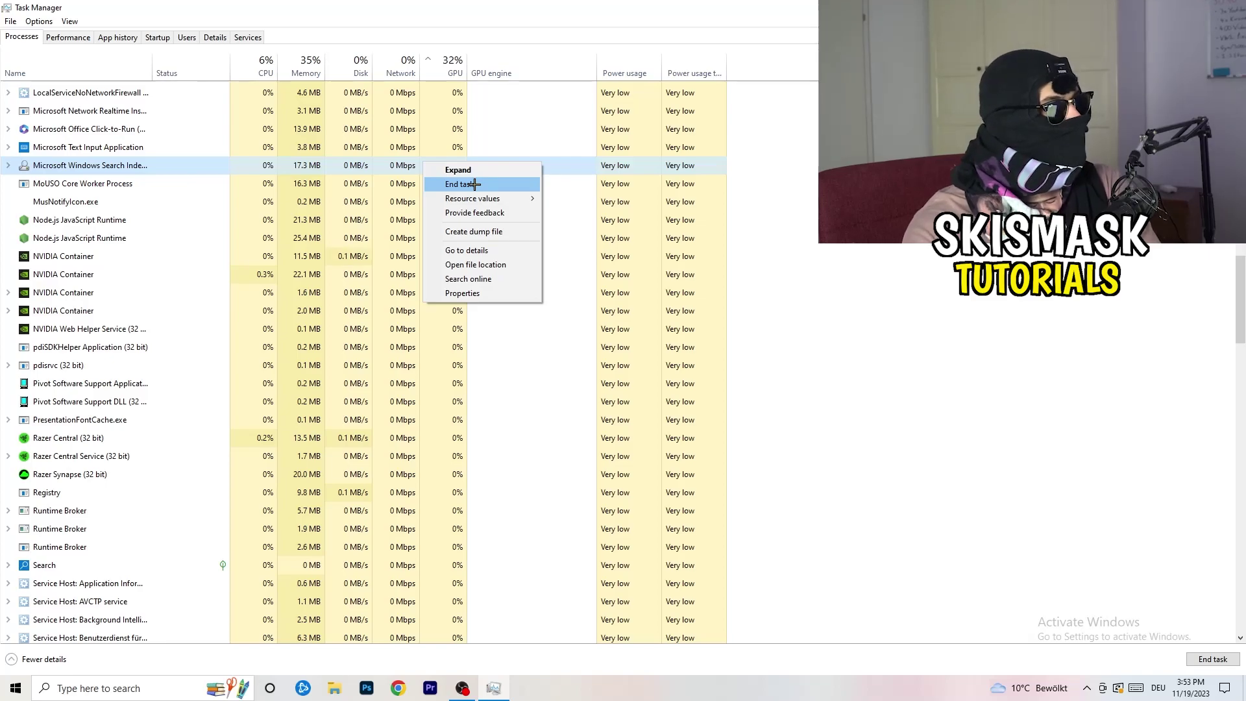
left_click(263, 64)
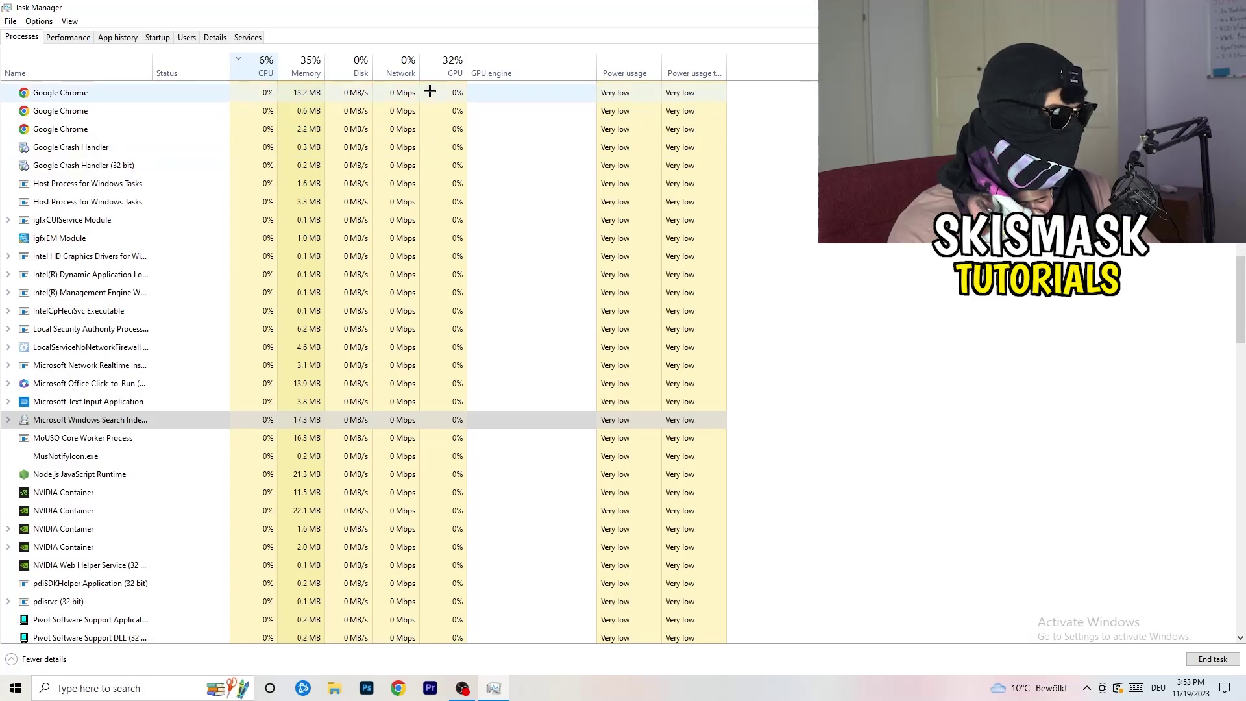
Close Task Manager and open the Gaming section of Windows Settings from Start
left_click(1229, 8)
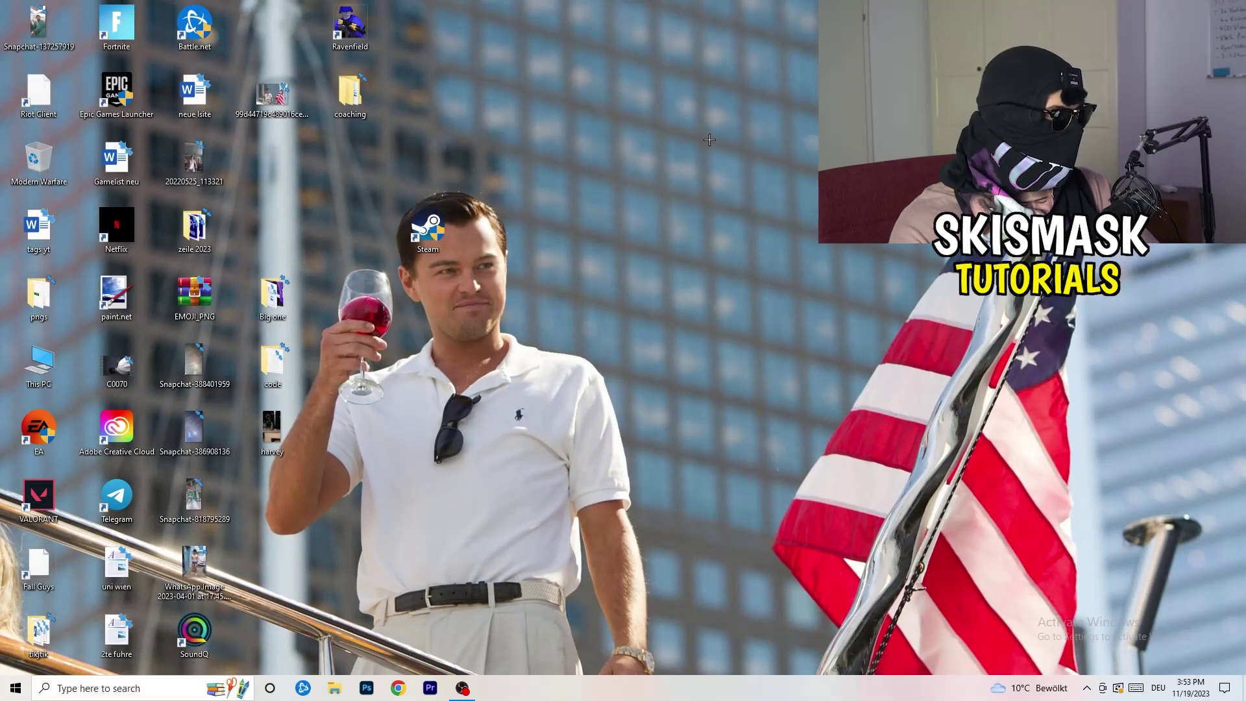
left_click(3, 696)
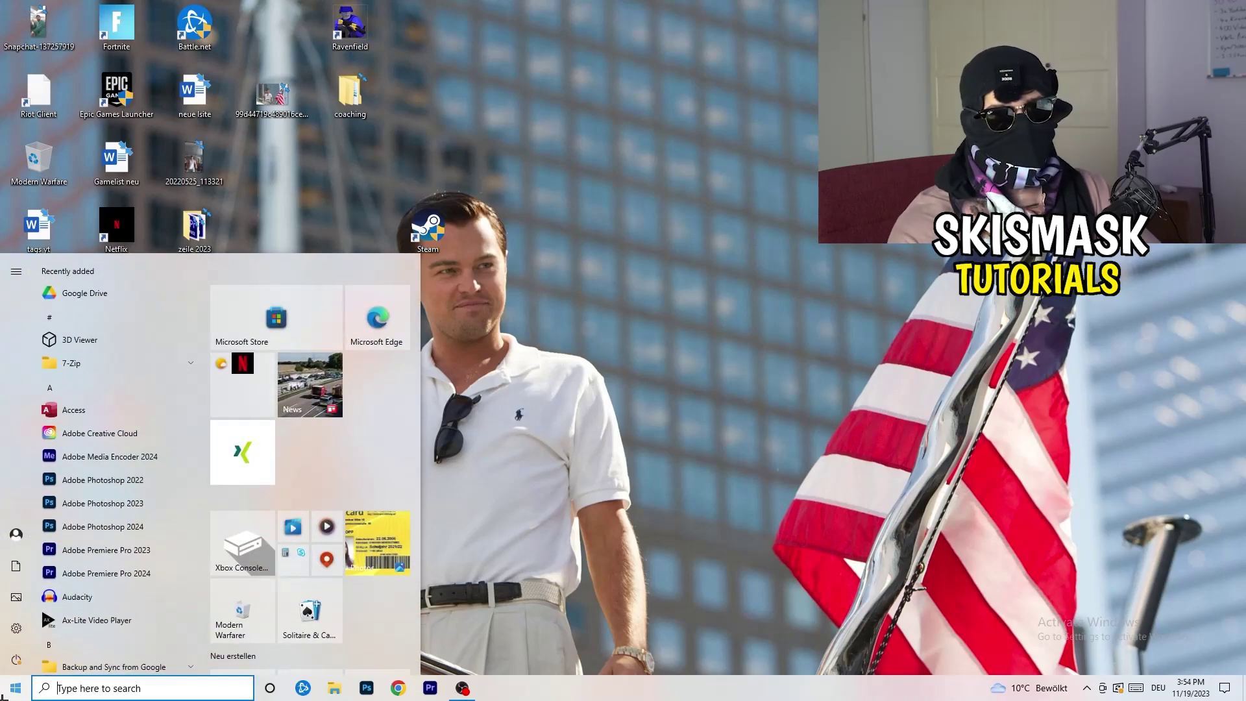
left_click(16, 628)
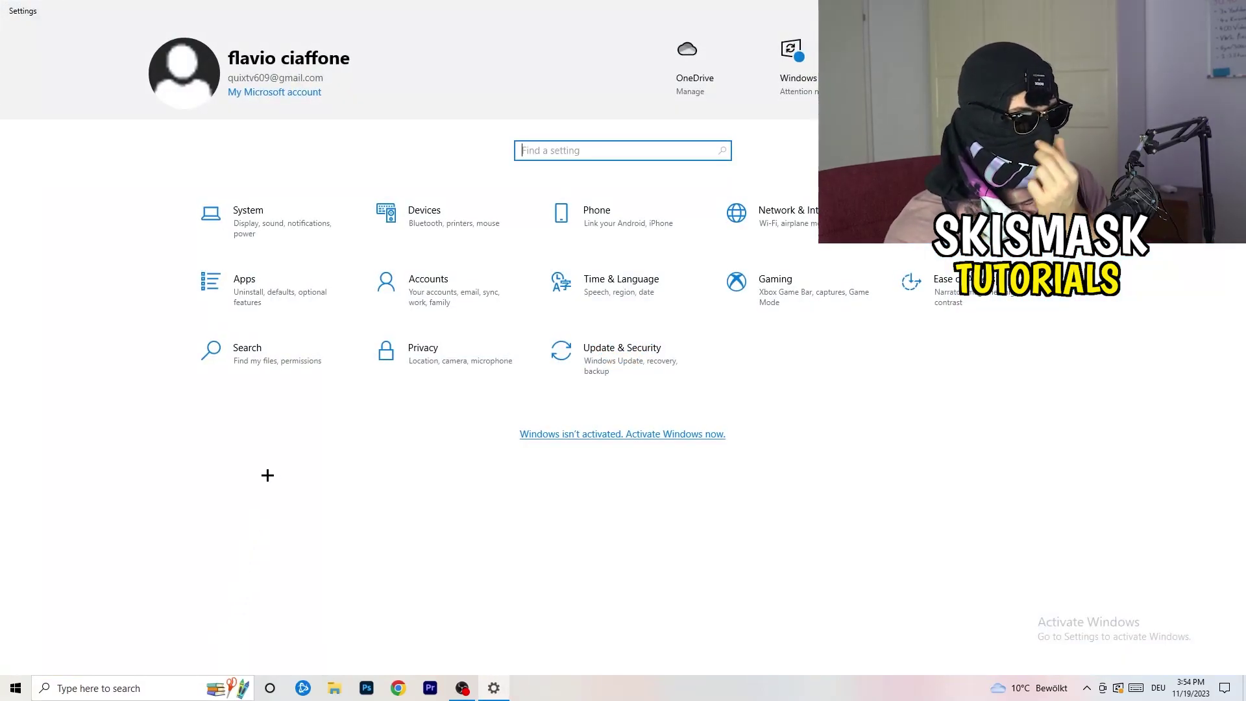
left_click(738, 282)
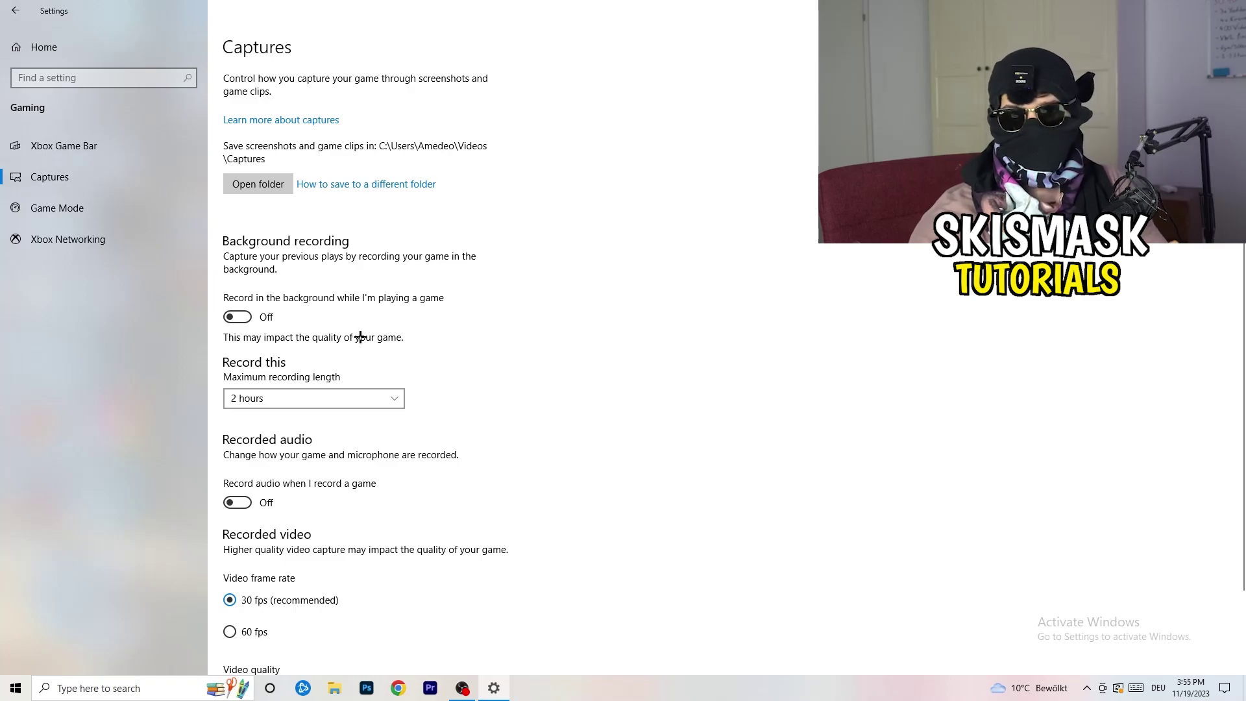
Scroll down the Gaming Captures page to the background recording options
scroll(350, 338, "down", 3)
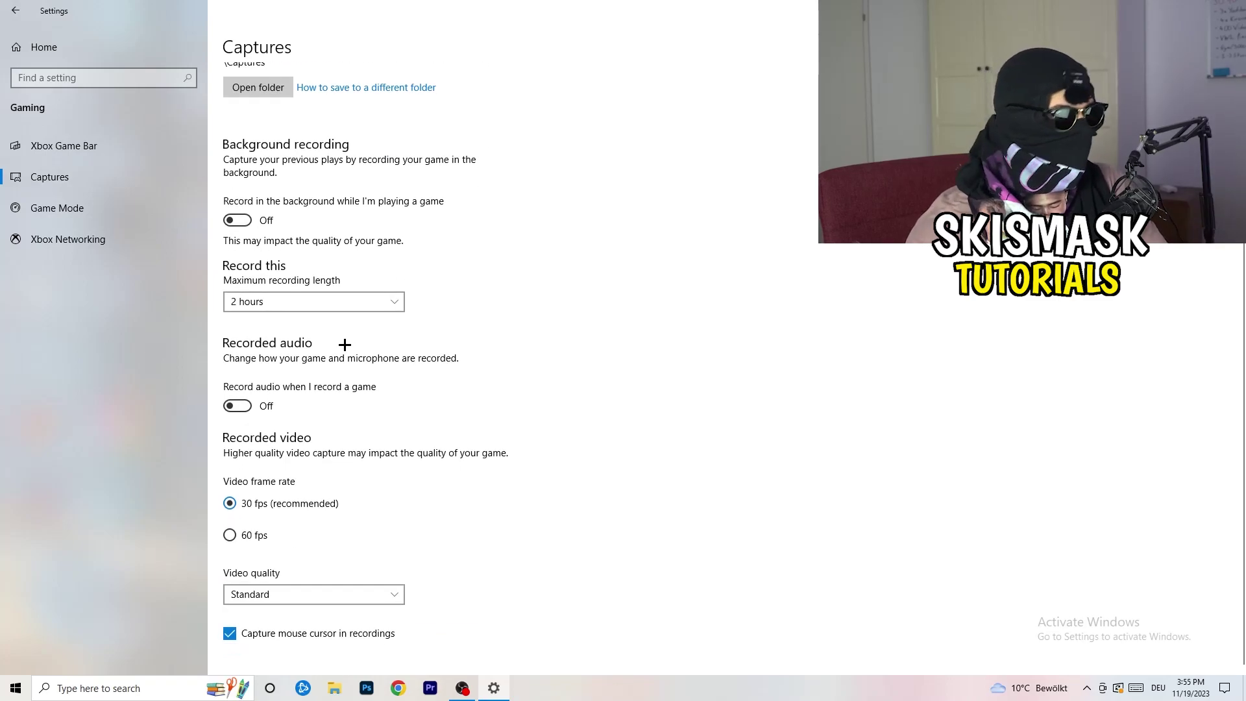